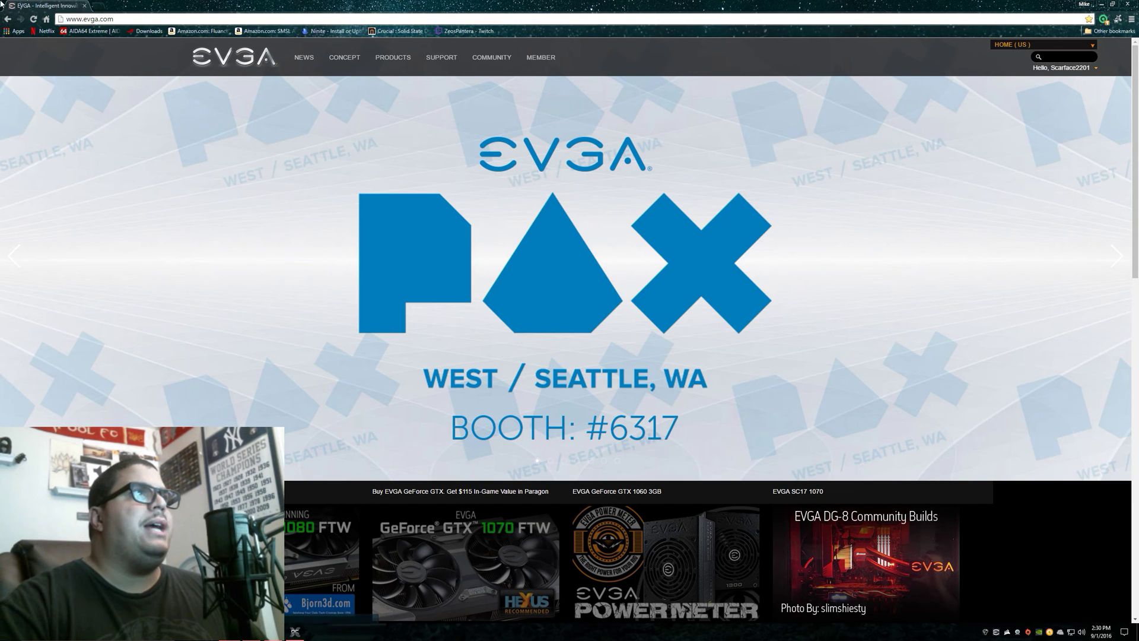
- Go from EVGA's Support > EVGA Software page to the Precision X OC product page
mouse_move(442, 61)
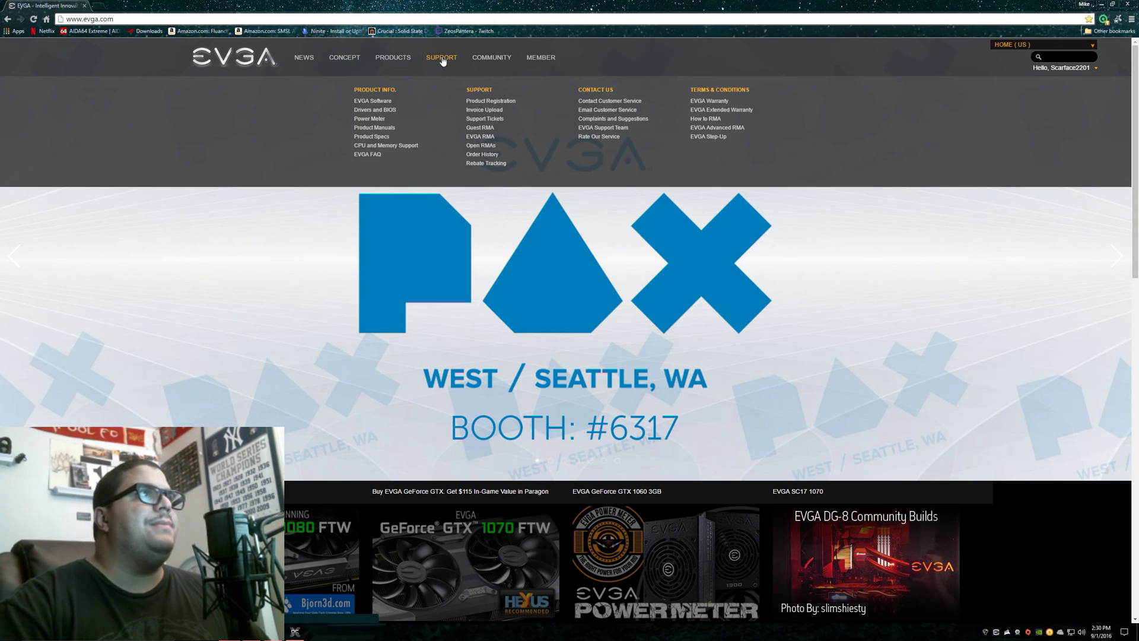
left_click(373, 101)
scroll(430, 116, "down", 1)
scroll(430, 116, "down", 3)
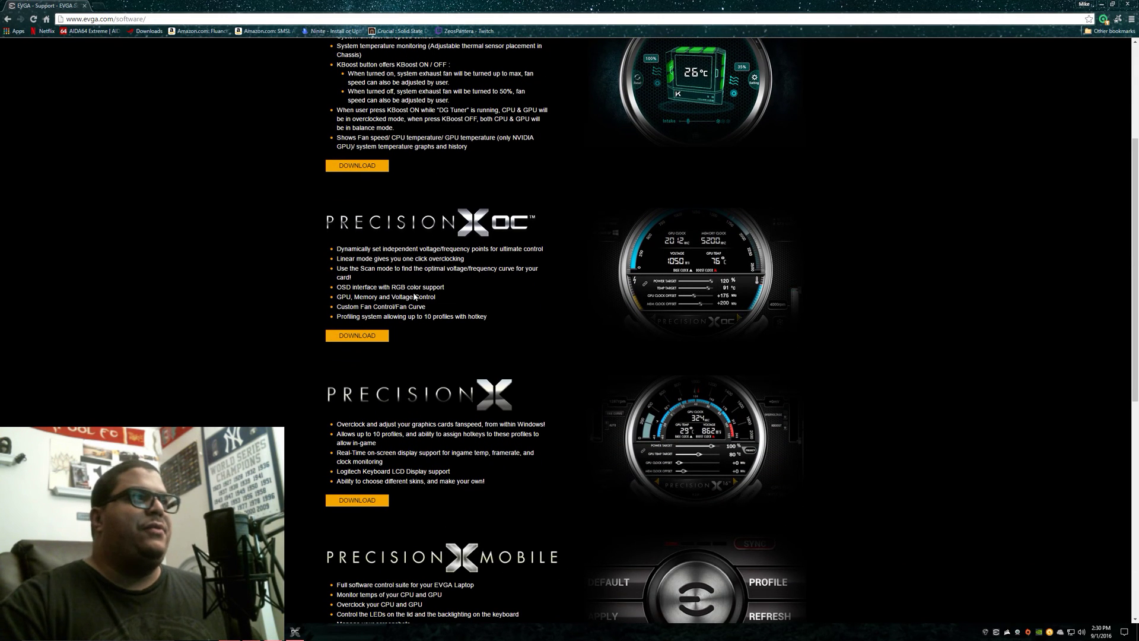
left_click(348, 337)
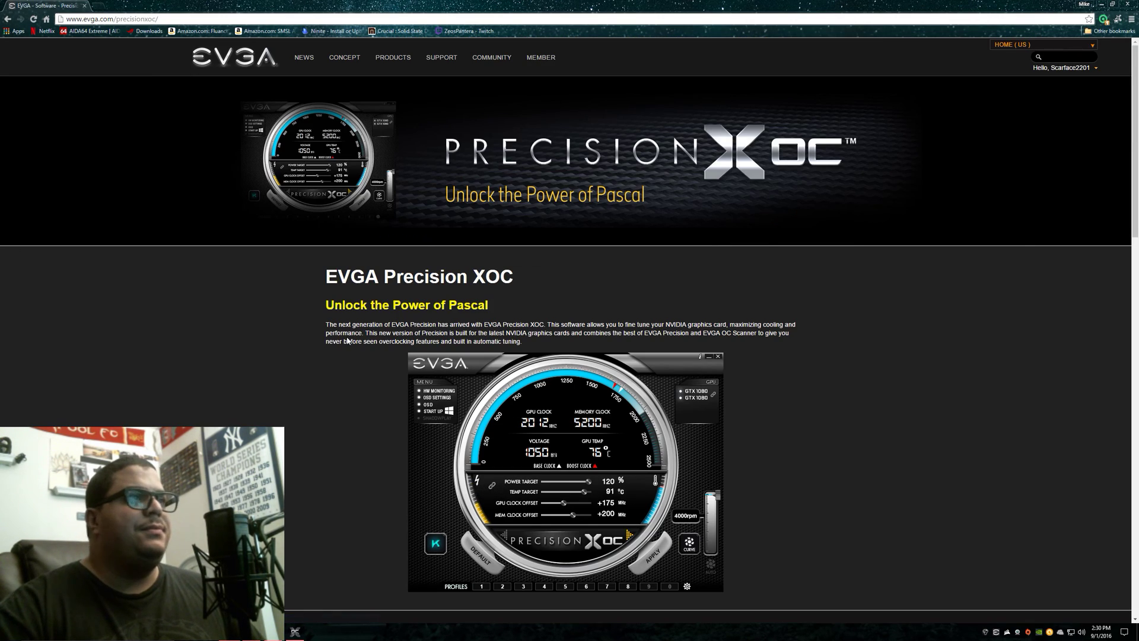
- Scroll the Precision XOC page down to the license agreement and the Mirror 1 and Mirror 2 download links
scroll(398, 332, "down", 4)
scroll(419, 339, "up", 1)
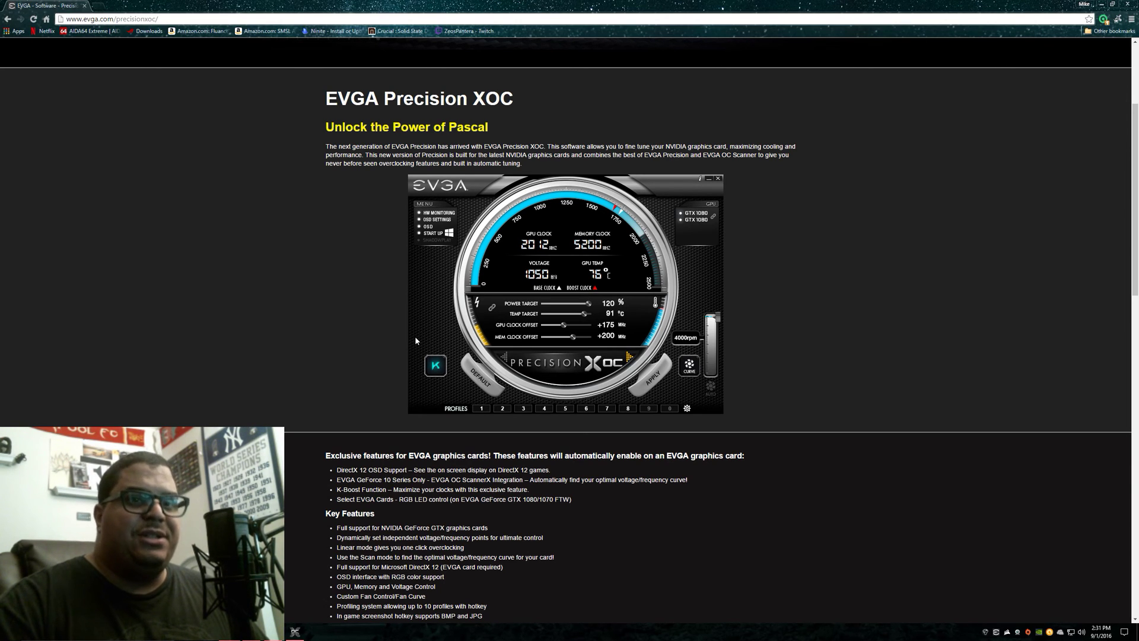
scroll(426, 329, "down", 1)
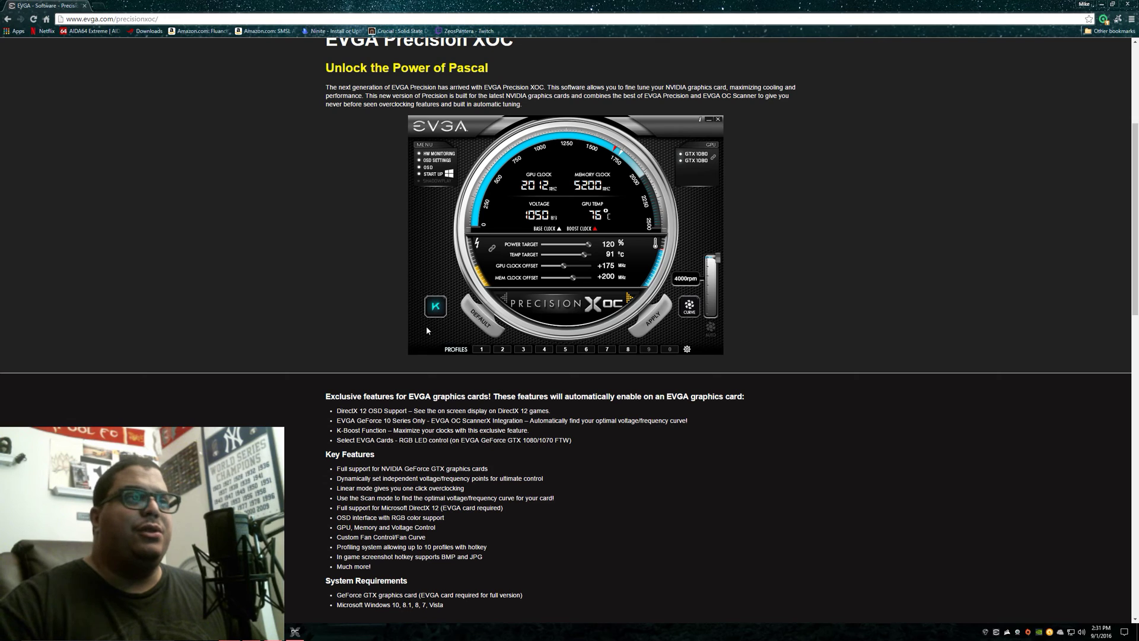
scroll(370, 304, "down", 8)
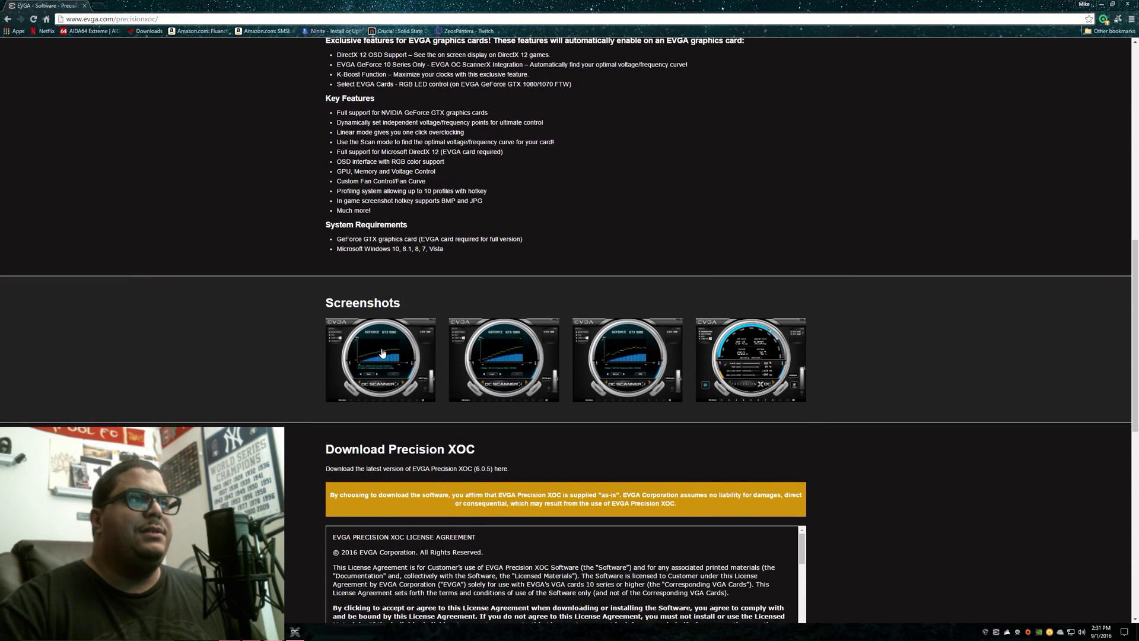
scroll(399, 448, "down", 4)
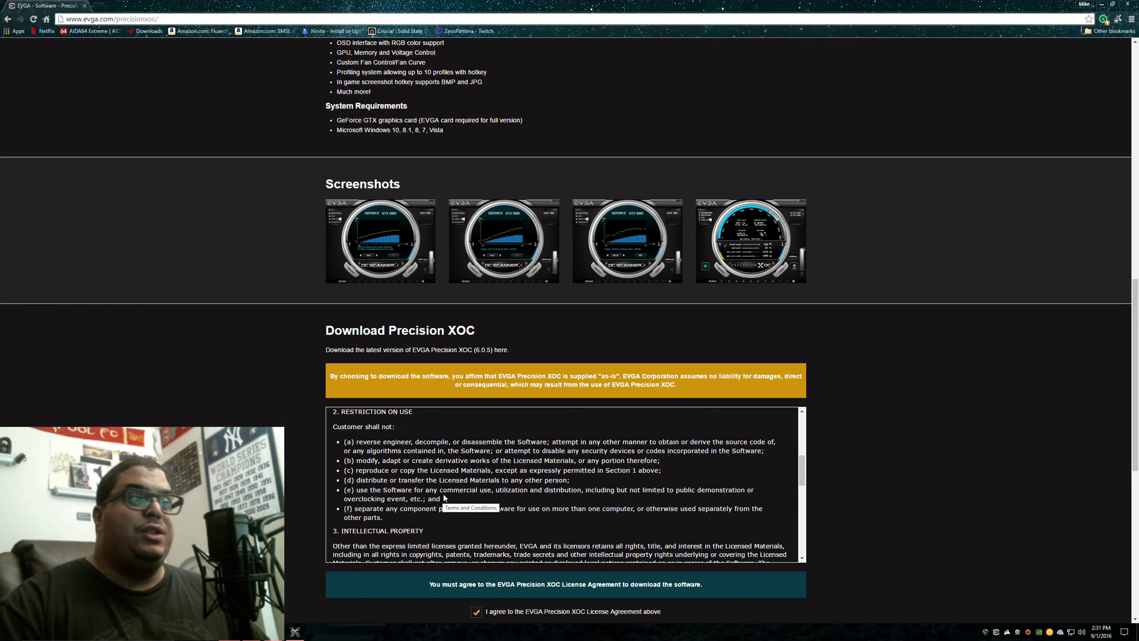
scroll(481, 570, "down", 2)
scroll(485, 538, "down", 1)
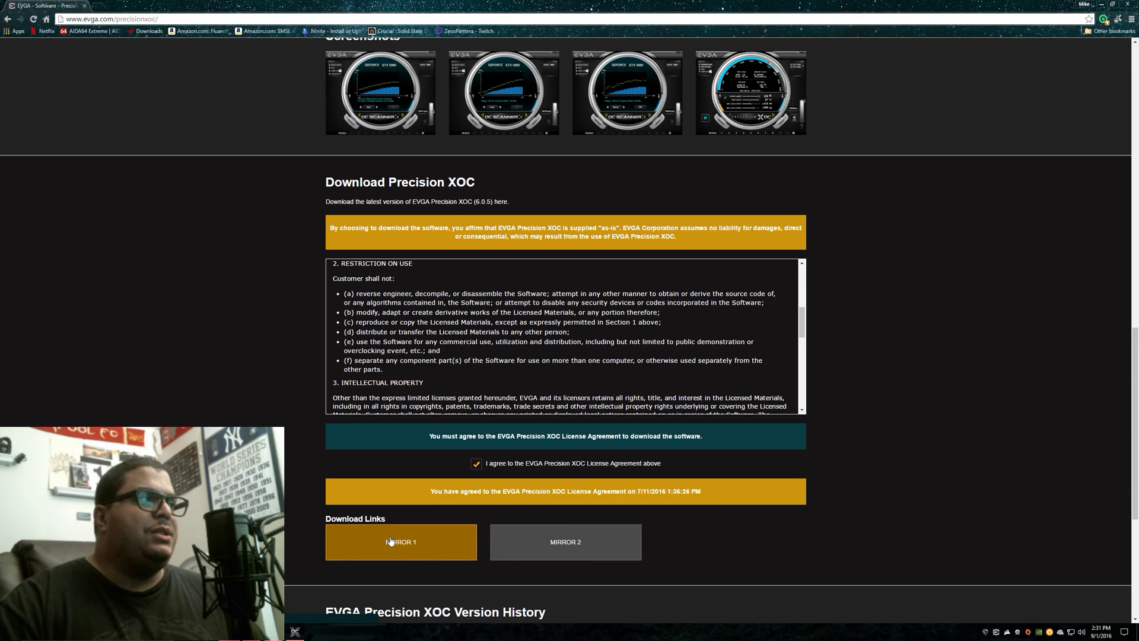
scroll(409, 523, "up", 3)
scroll(408, 519, "up", 10)
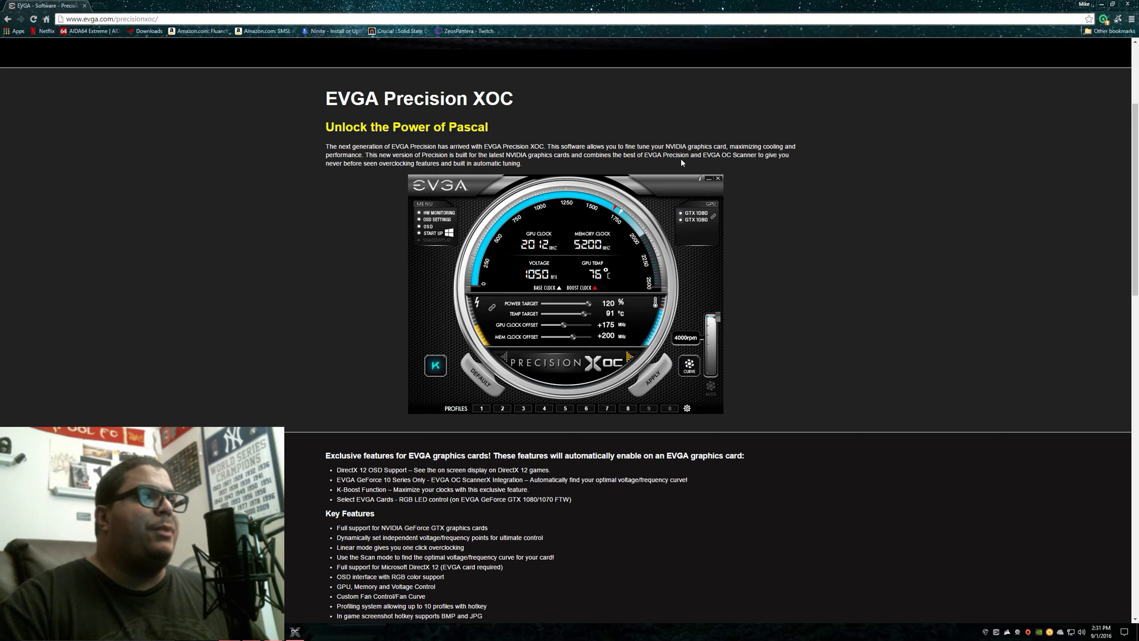
- Minimize Chrome and move the GTX 1070 Precision XOC window lower on the desktop
left_click(1101, 4)
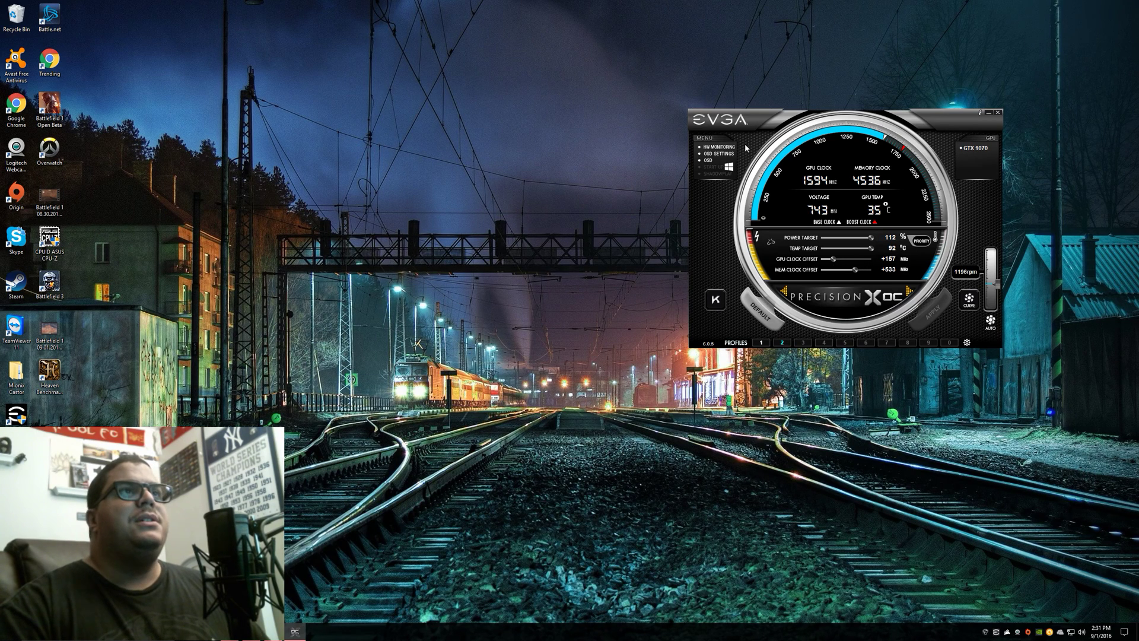
left_click_drag(747, 125, 695, 225)
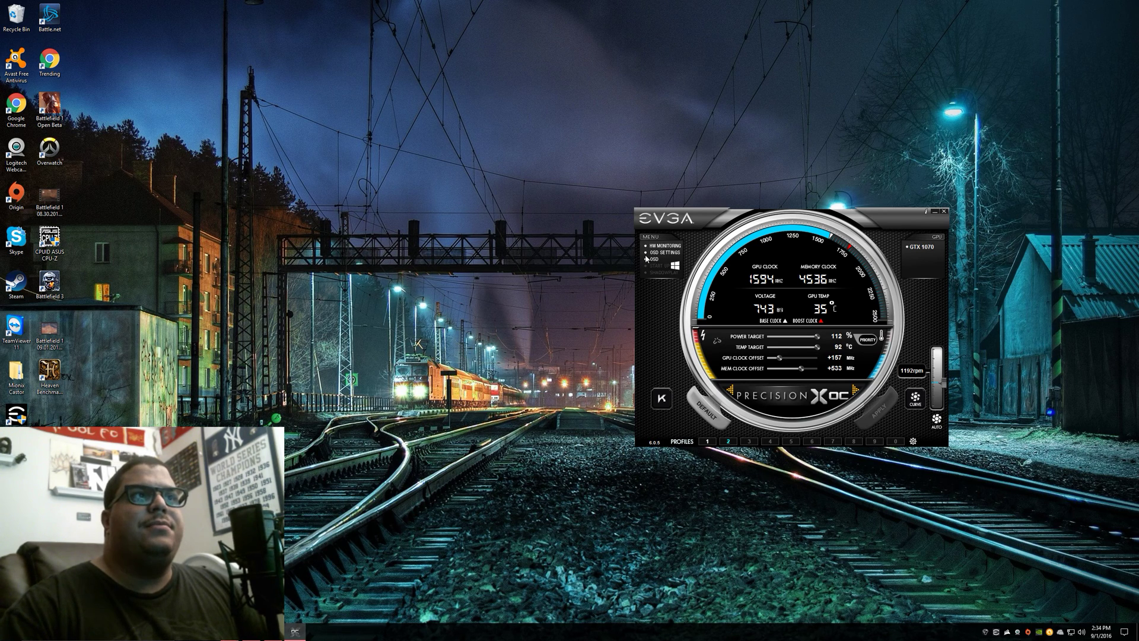
- In OSD settings, choose Power as the GPU statistic and stop showing GPU1 in the tray icon
left_click(660, 253)
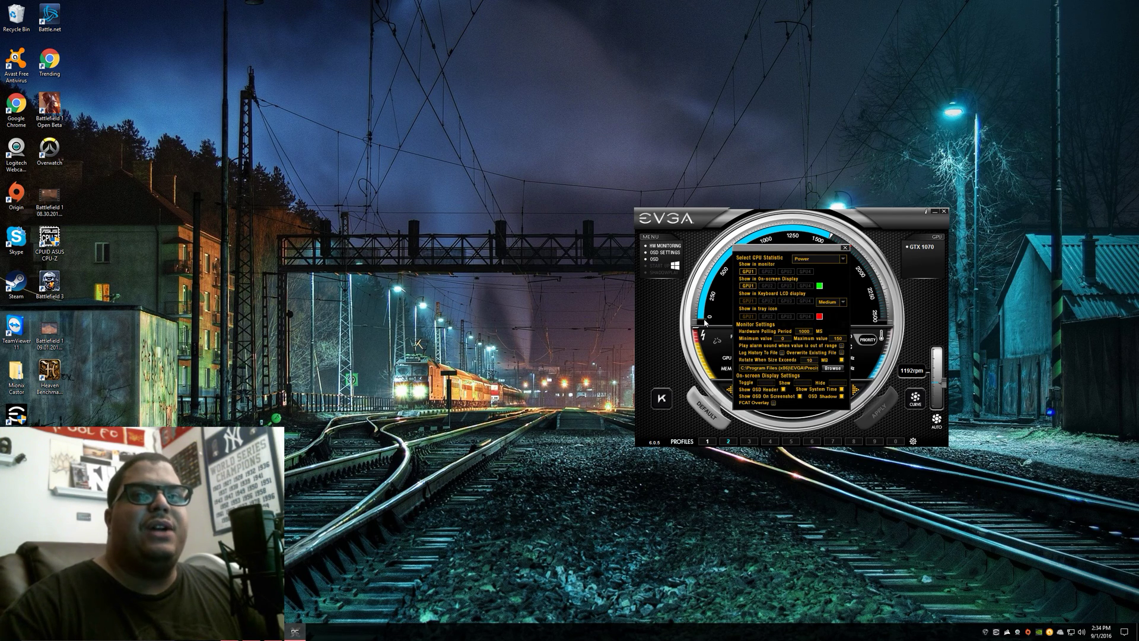
left_click(843, 259)
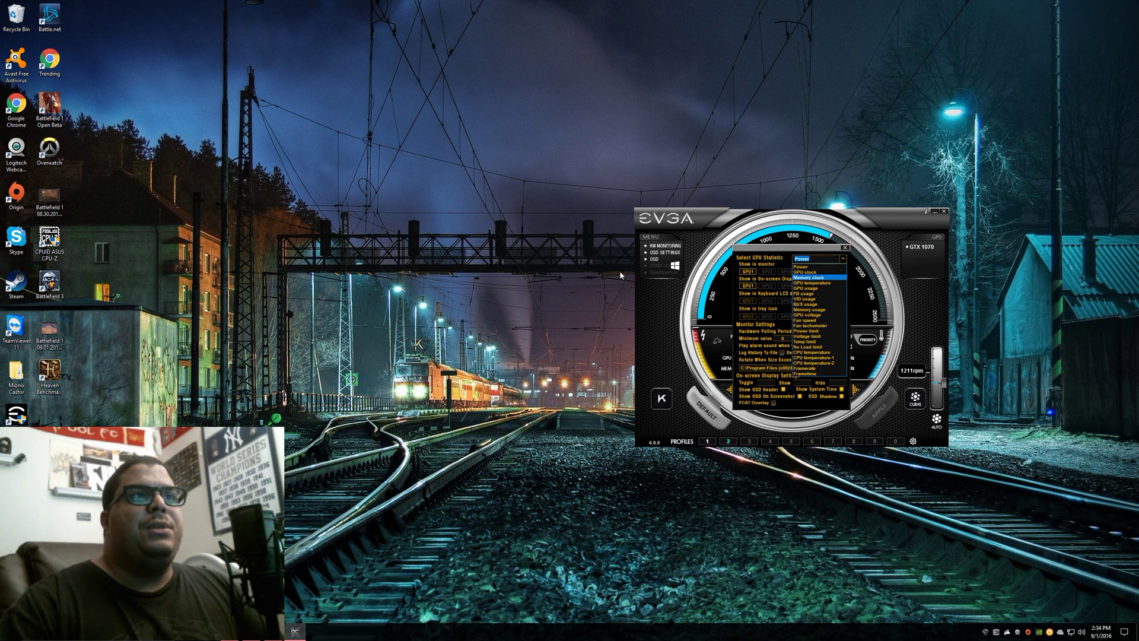
left_click(811, 268)
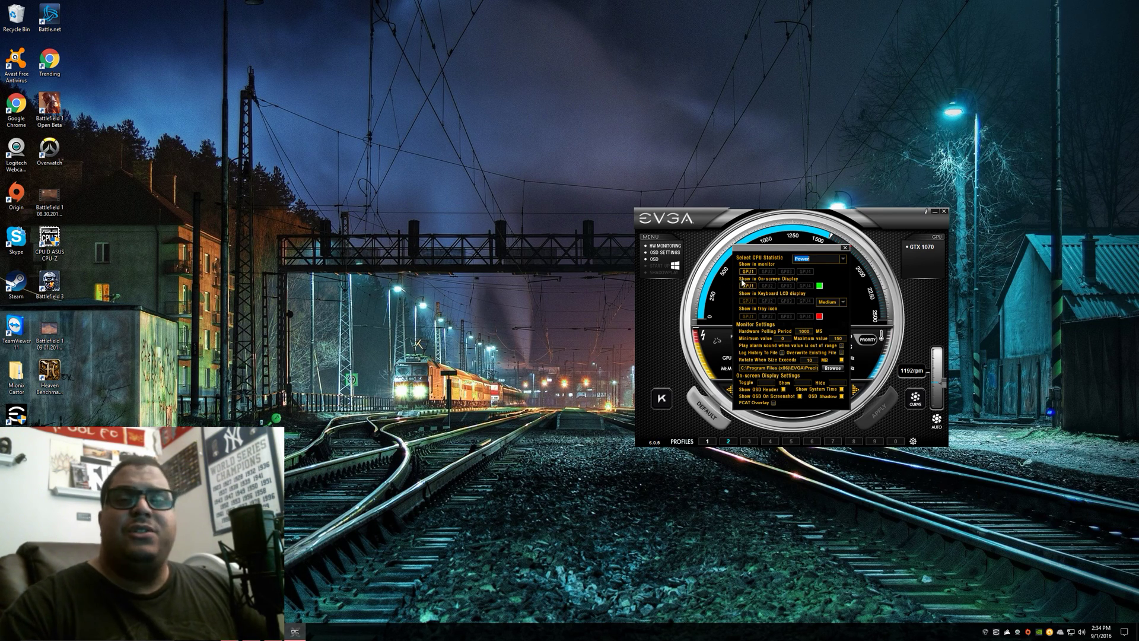
left_click(749, 316)
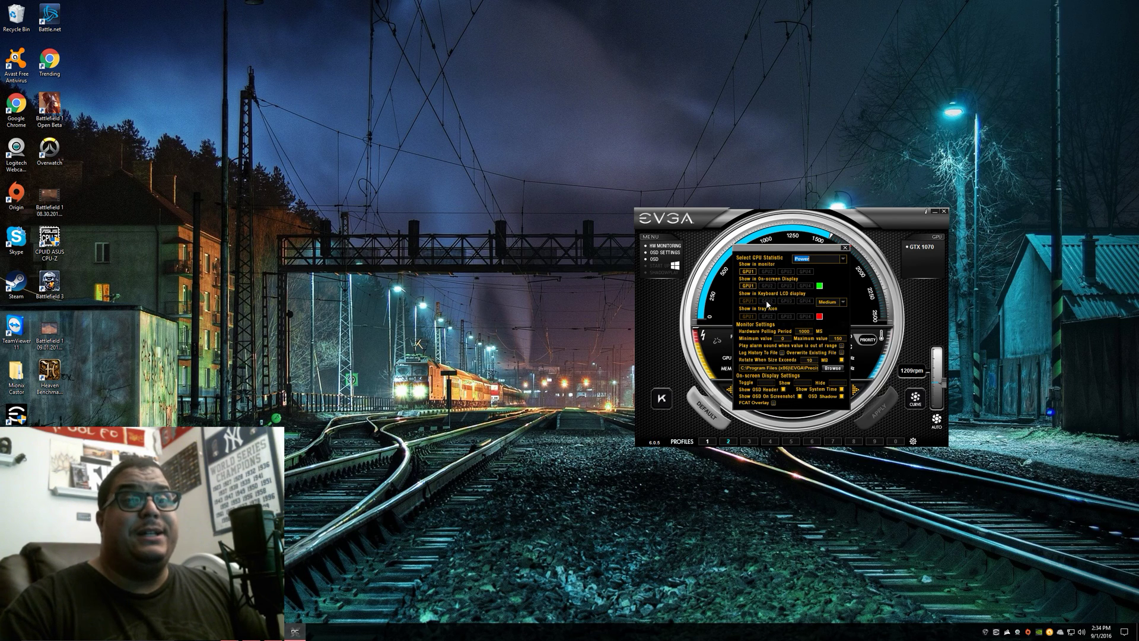
- Set the on-screen display size to Large and close the OSD settings panel
left_click(842, 302)
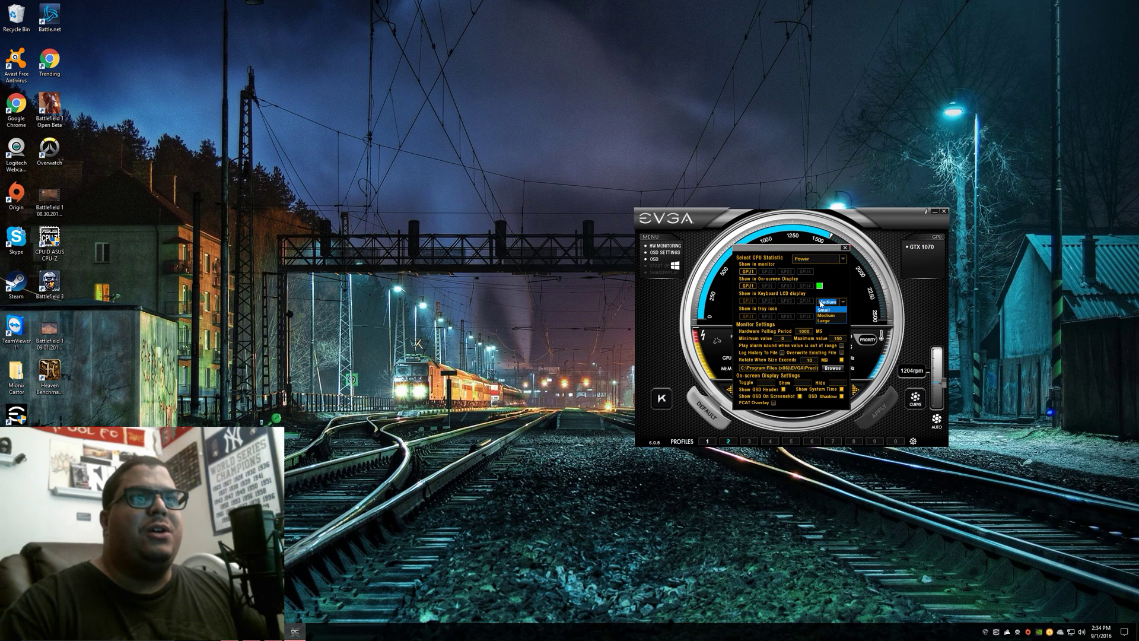
left_click(823, 320)
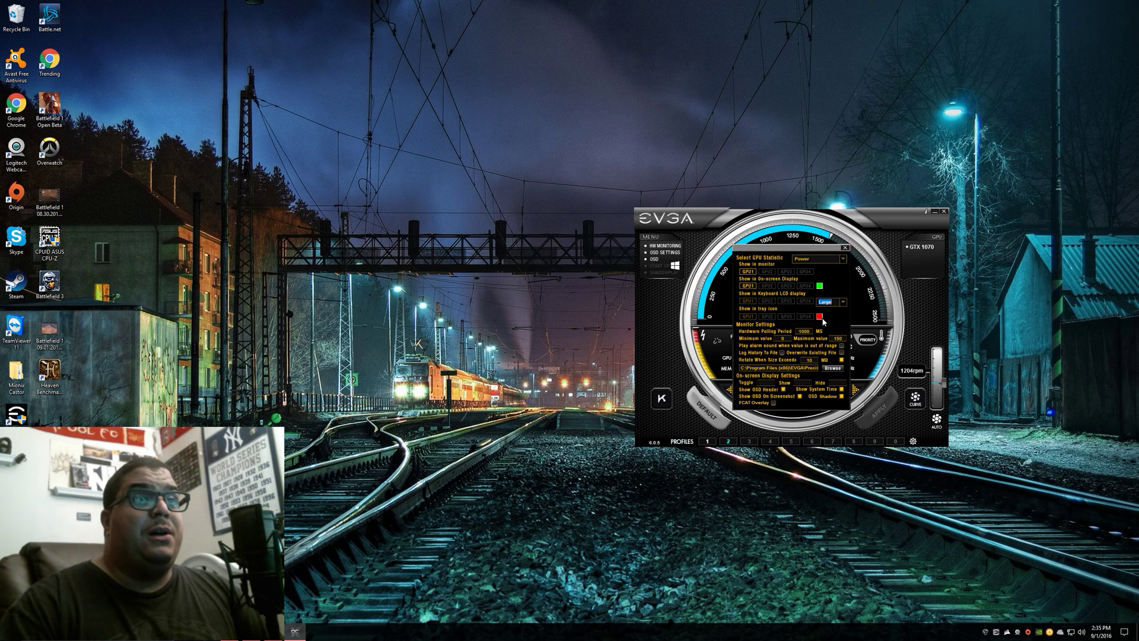
left_click(846, 249)
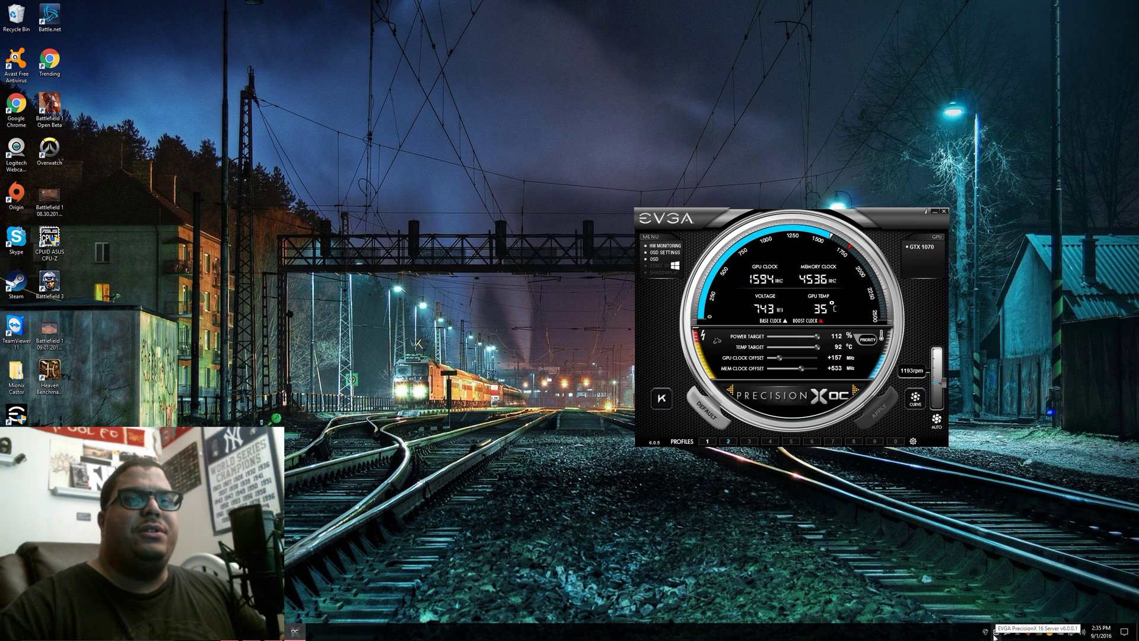
double_click(994, 637)
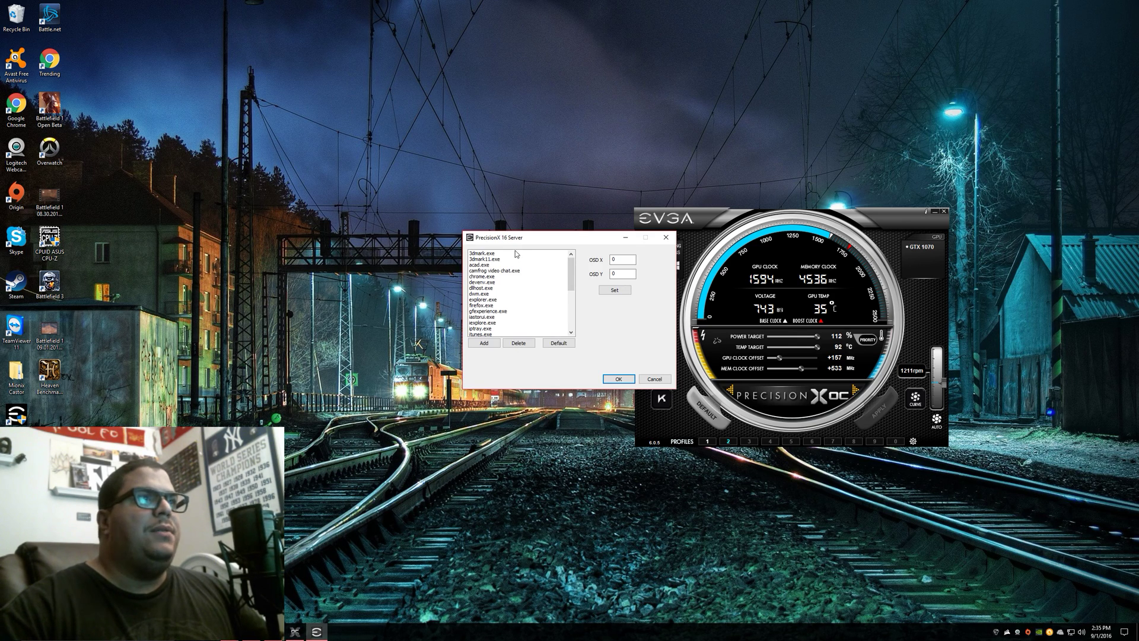
left_click_drag(466, 242, 415, 335)
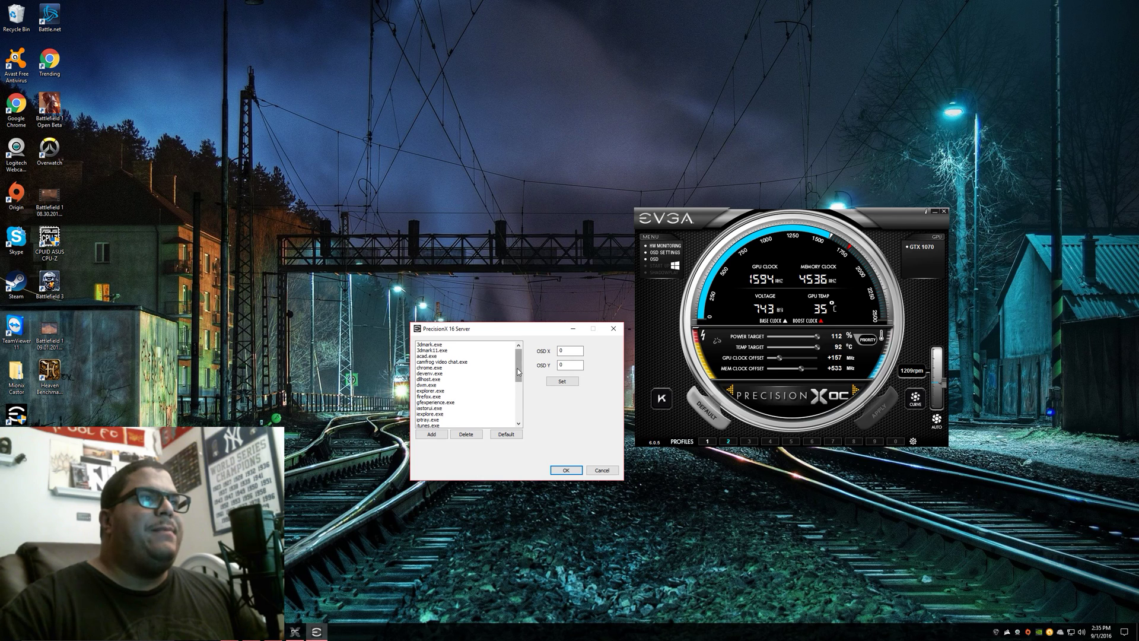
mouse_move(518, 369)
left_mouse_down()
mouse_move(519, 384)
mouse_move(517, 369)
left_mouse_up()
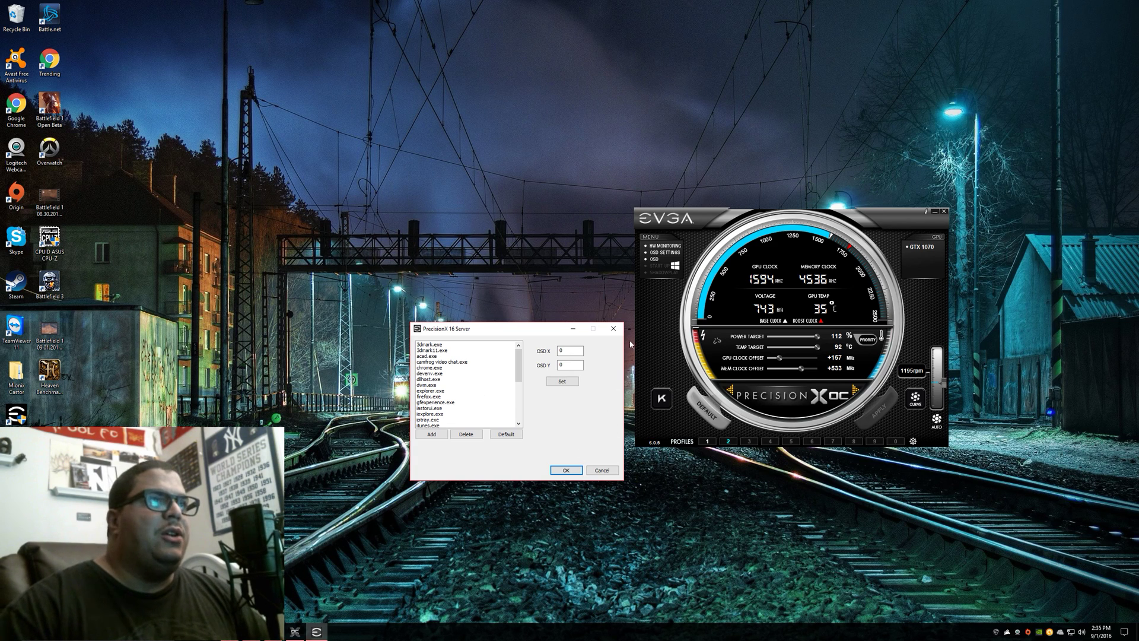
left_click(613, 329)
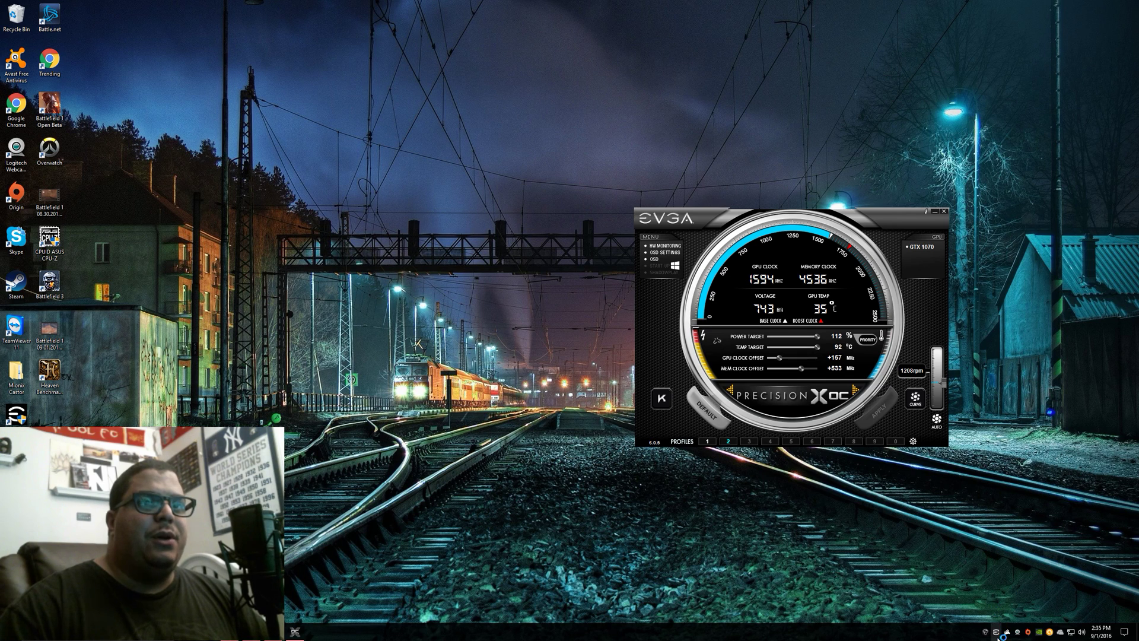
double_click(998, 633)
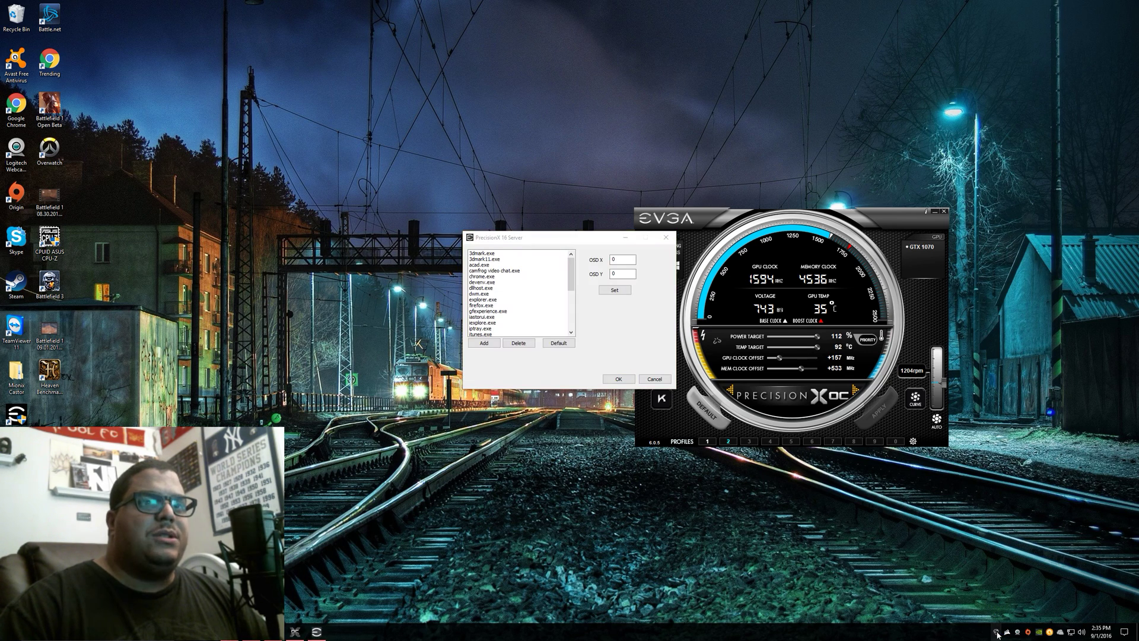
left_click(480, 254)
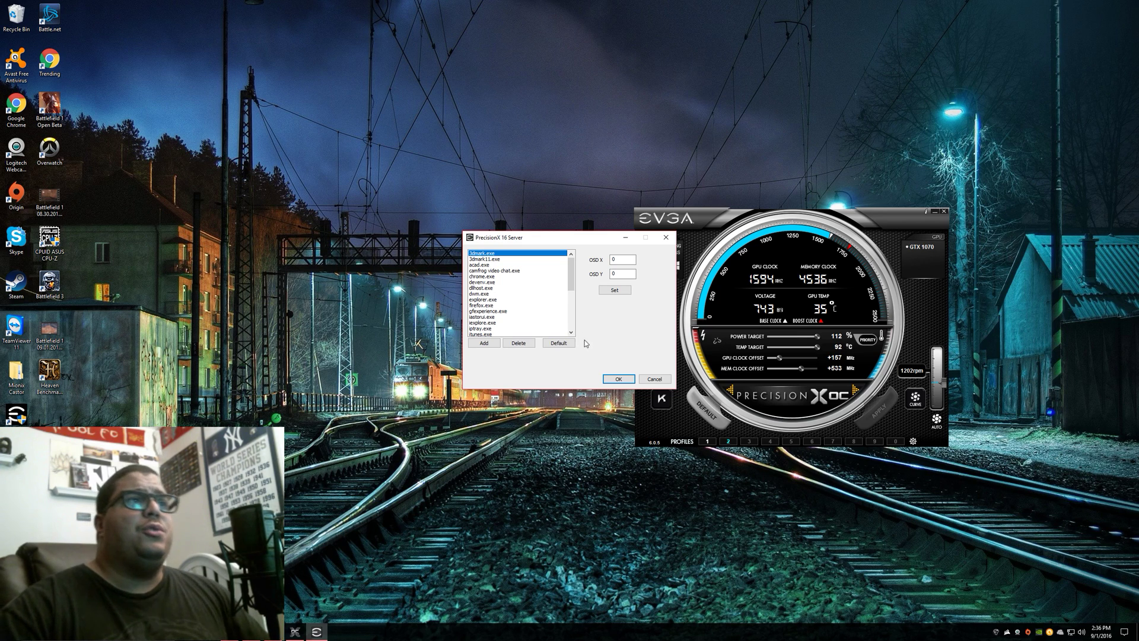
left_click(665, 237)
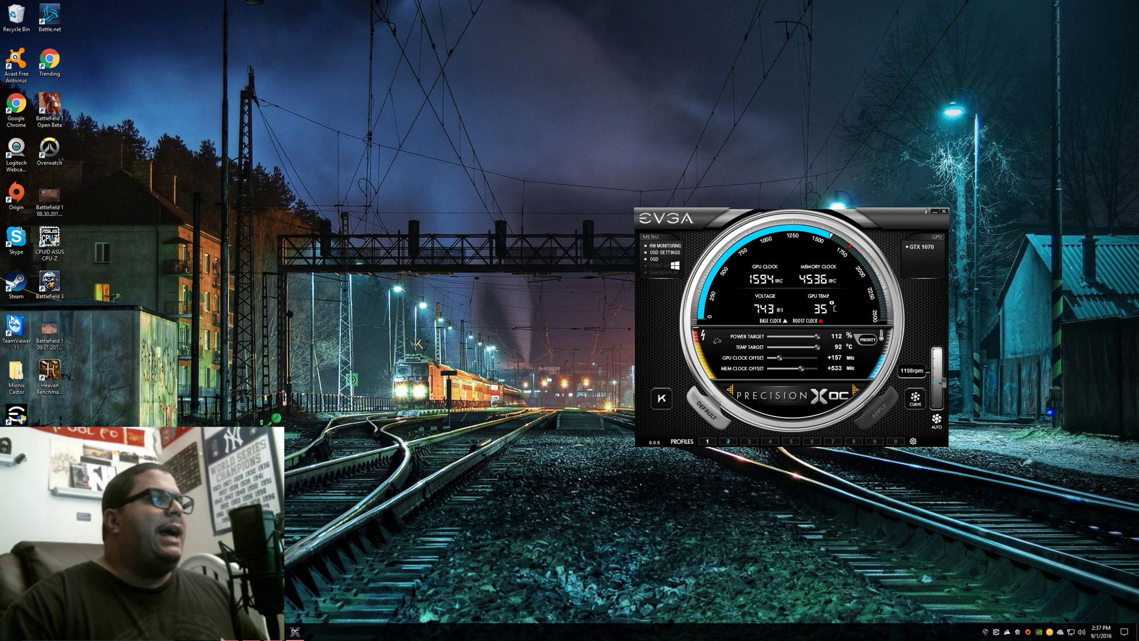
left_click(51, 373)
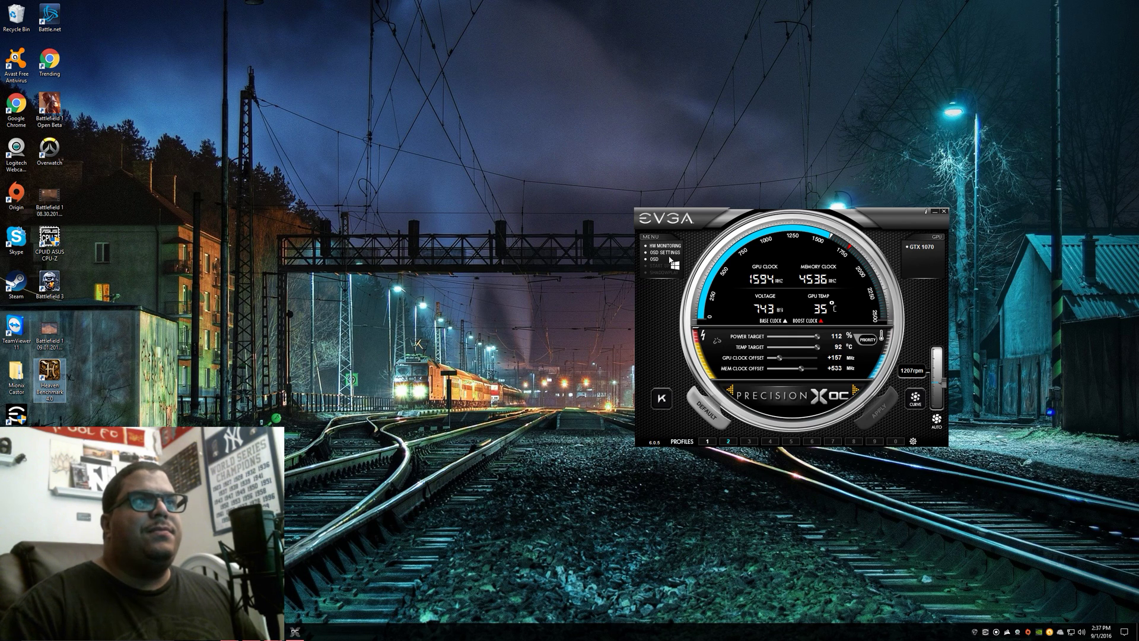
- Change the on-screen display colour to white, then minimize Precision XOC to reveal the Heaven launcher
left_click(667, 255)
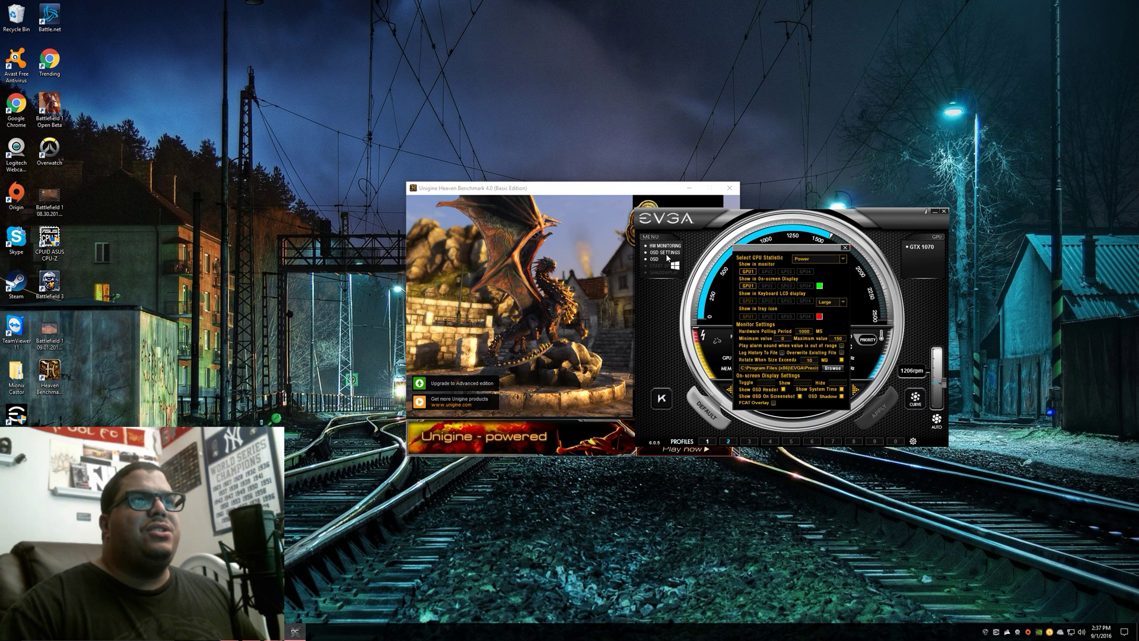
left_click(819, 285)
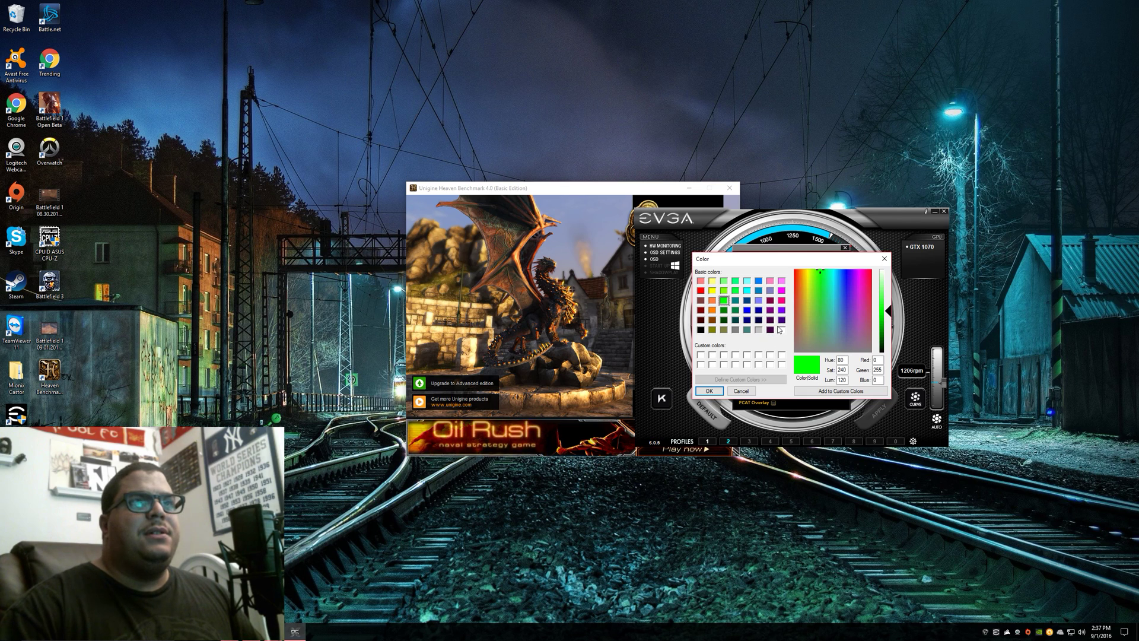
left_click(782, 330)
left_click(708, 391)
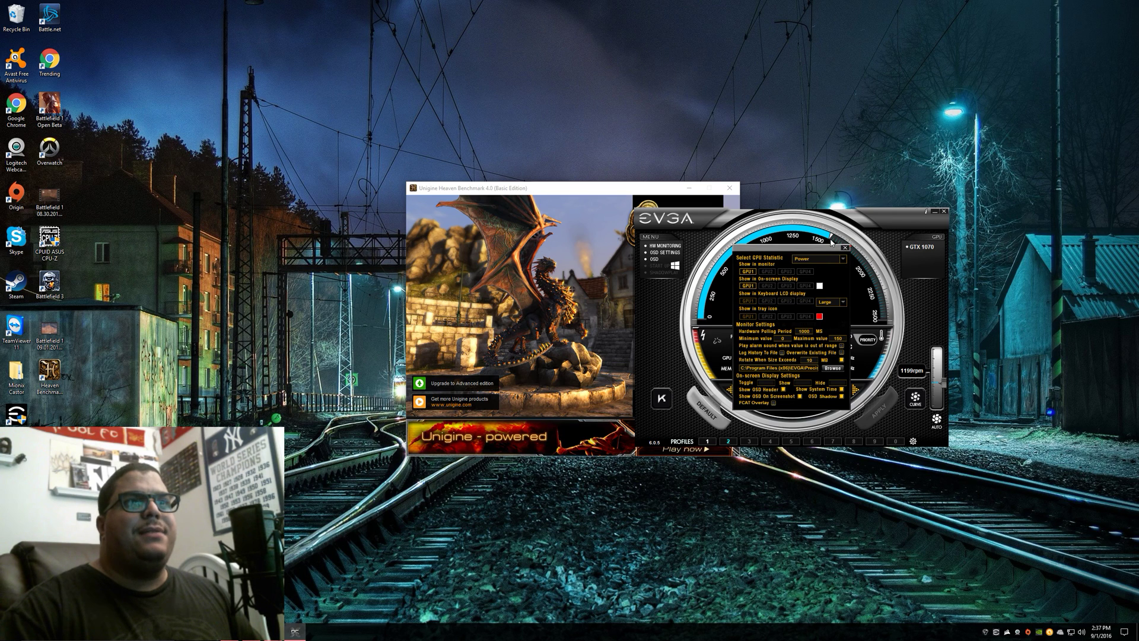
left_click(845, 248)
left_click(934, 211)
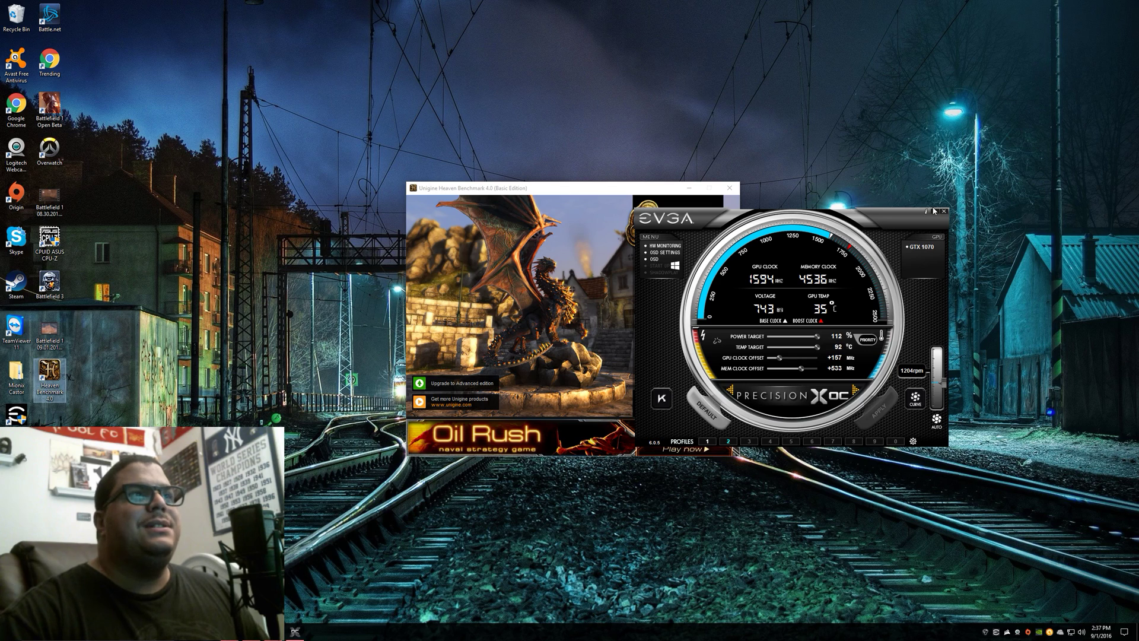
left_click(934, 210)
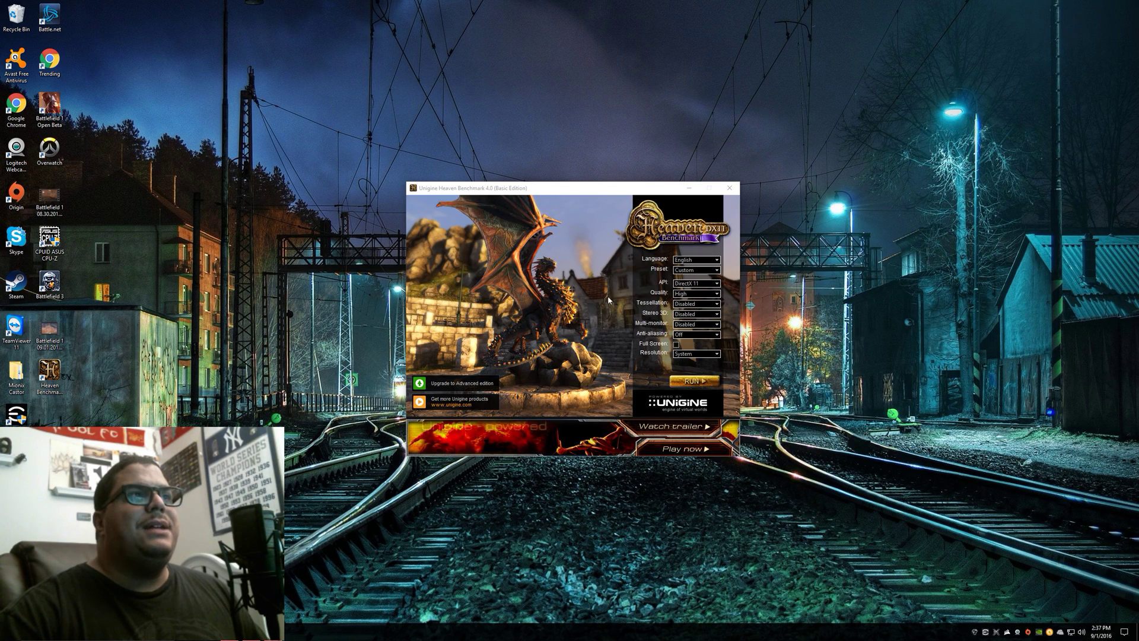
- Run the Unigine Heaven benchmark in DirectX 11 with the white OSD overlay showing
left_click(685, 380)
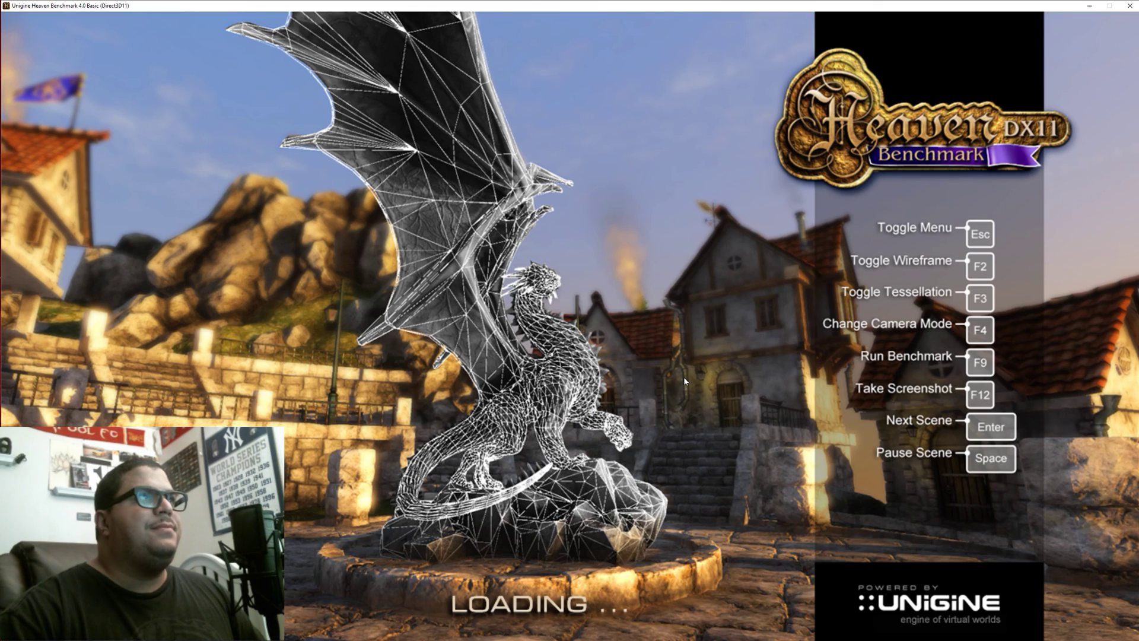